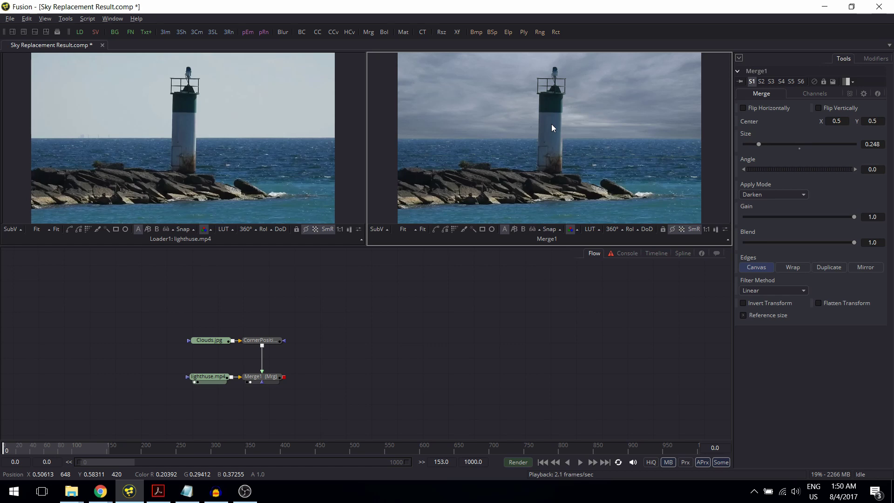
Search and scroll the tool list, then close it without adding anything
{"action": "left_click", "coordinate": [378, 351]}
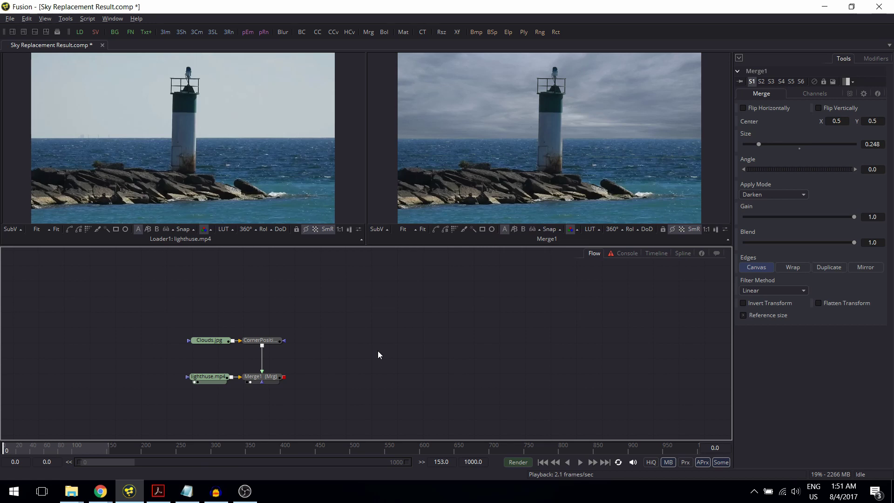
{"action": "key", "text": "ctrl+space"}
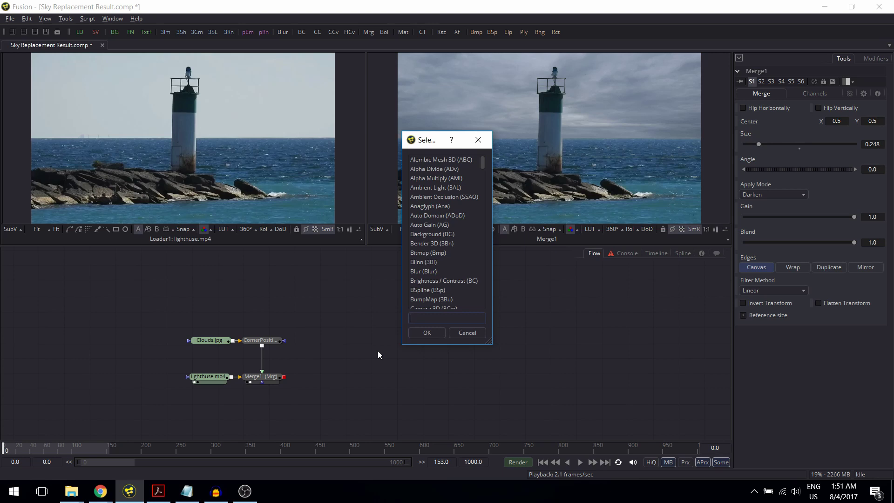
{"action": "type", "text": "cor"}
{"action": "key", "text": "BackSpace"}
{"action": "key", "text": "BackSpace"}
{"action": "key", "text": "BackSpace"}
{"action": "scroll", "coordinate": [443, 236], "scroll_direction": "down", "scroll_amount": 3}
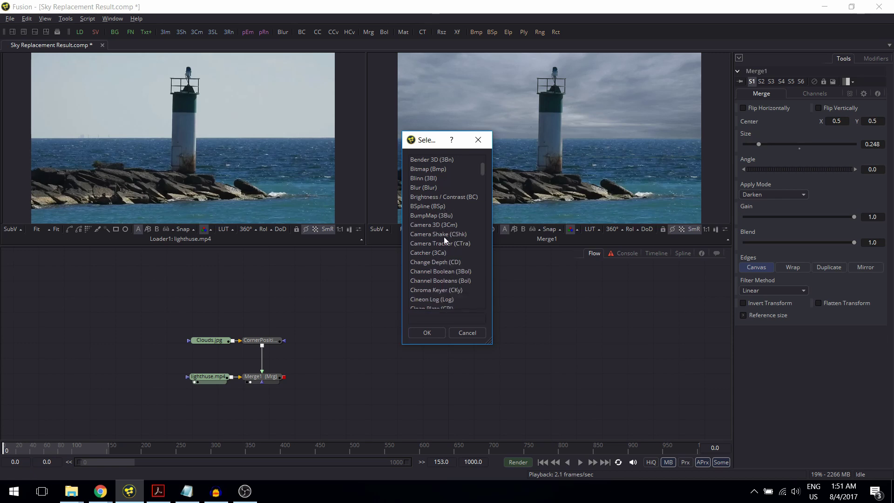
{"action": "scroll", "coordinate": [444, 236], "scroll_direction": "down", "scroll_amount": 12}
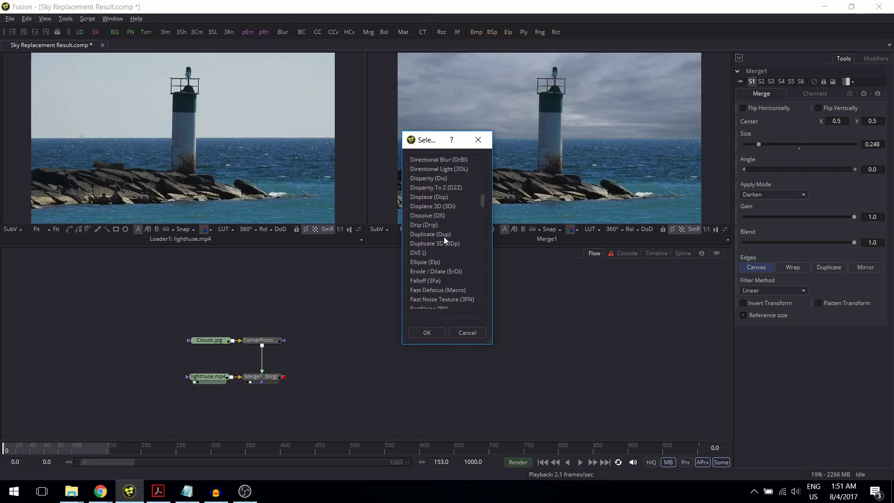
{"action": "scroll", "coordinate": [443, 237], "scroll_direction": "down", "scroll_amount": 6}
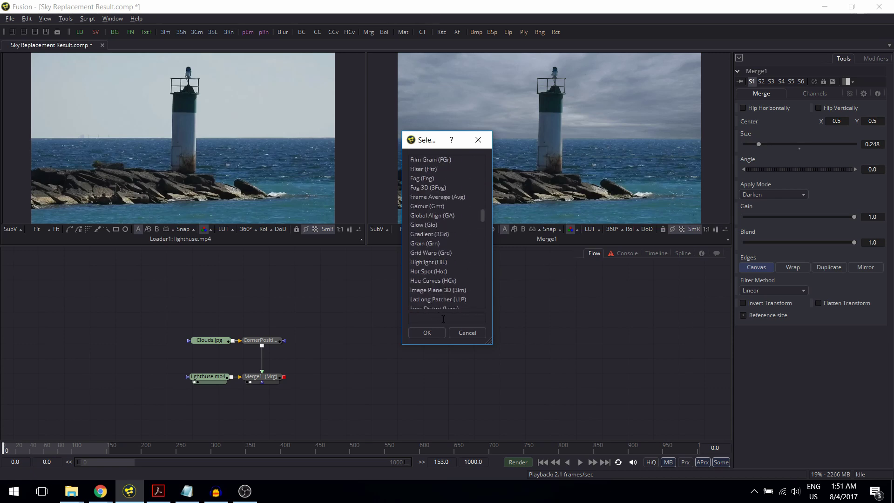
{"action": "left_click", "coordinate": [468, 333]}
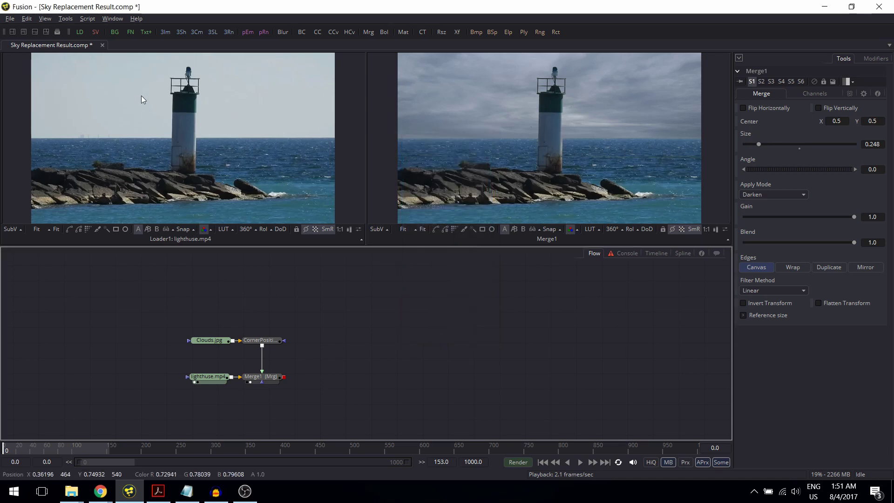
Add a Text+ node (Text1) from the Tools menu's Creator category
{"action": "left_click", "coordinate": [68, 21]}
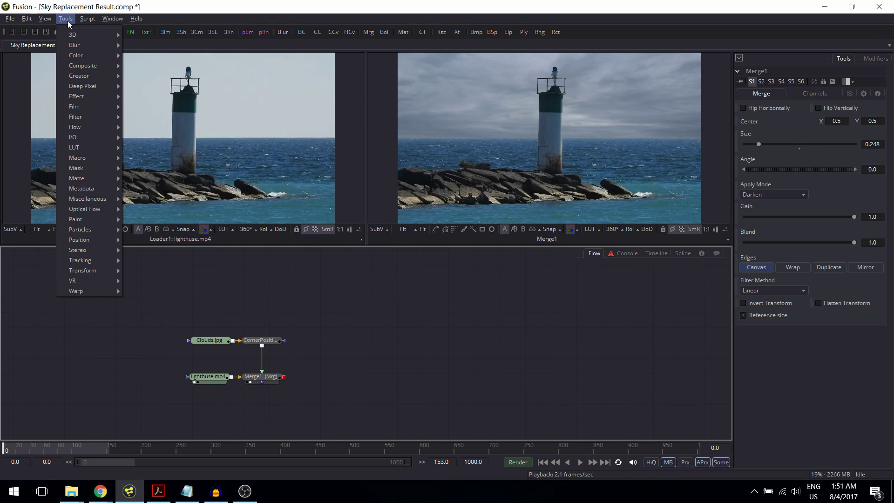
{"action": "mouse_move", "coordinate": [72, 65]}
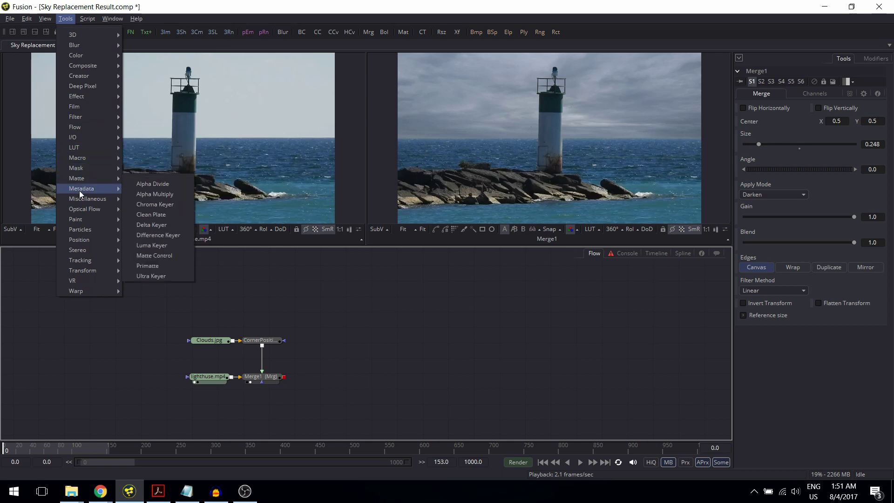
{"action": "mouse_move", "coordinate": [80, 202]}
{"action": "mouse_move", "coordinate": [81, 219]}
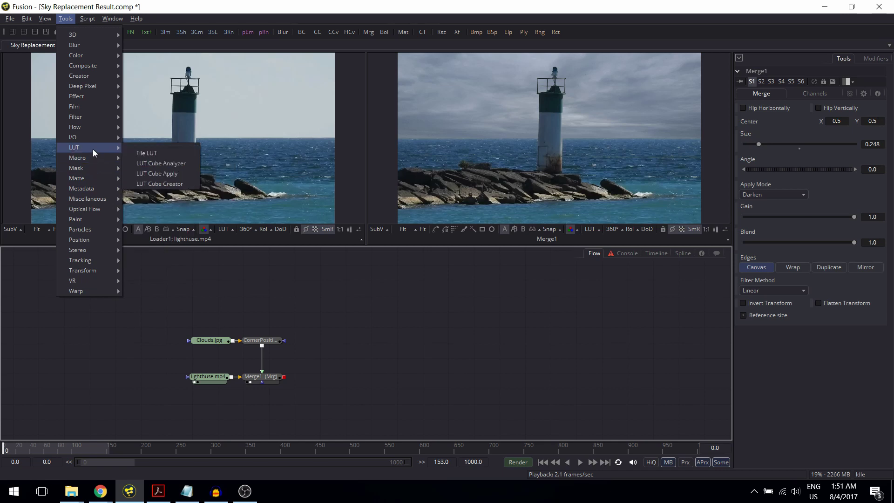
{"action": "mouse_move", "coordinate": [96, 132]}
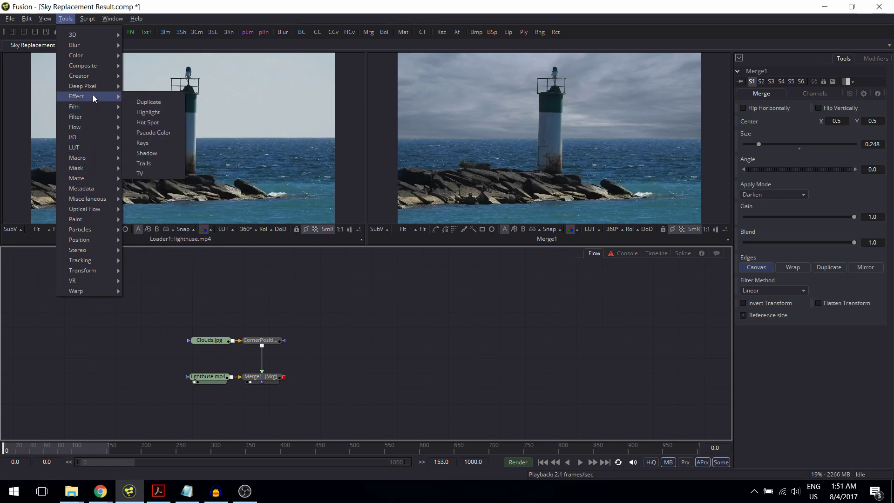
{"action": "mouse_move", "coordinate": [93, 85]}
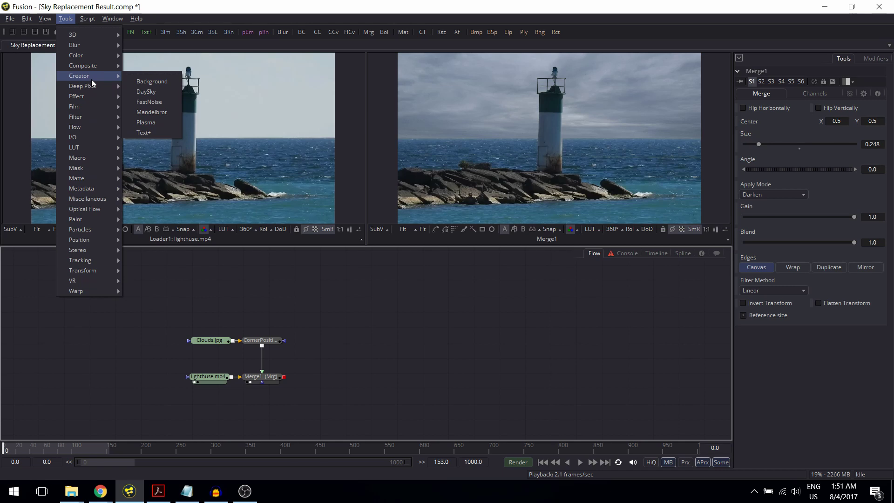
{"action": "left_click", "coordinate": [143, 132]}
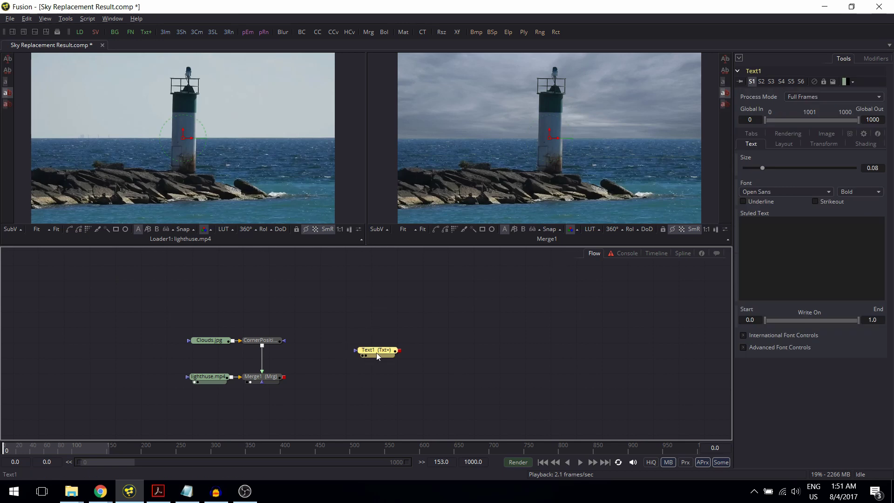
Reposition Text1 in the flow and show the Merge2 result in the right viewer
{"action": "left_click_drag", "start_coordinate": [377, 351], "coordinate": [285, 381]}
{"action": "left_click", "coordinate": [344, 354]}
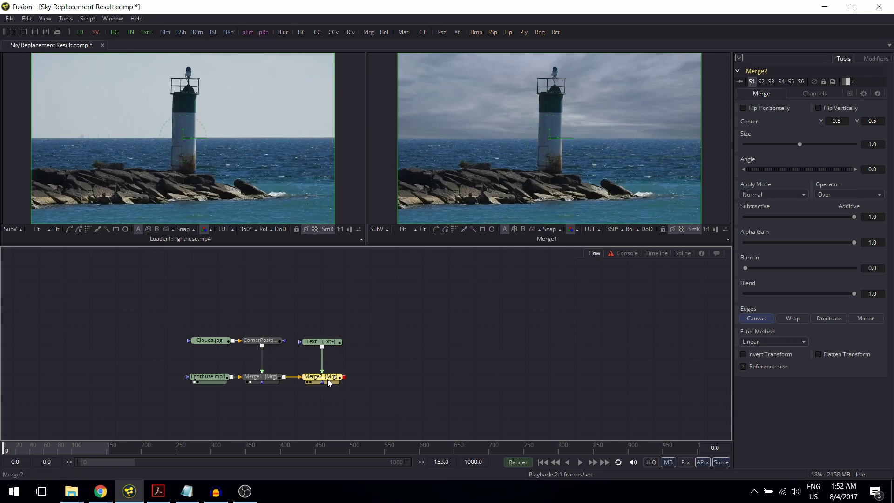
{"action": "left_click_drag", "start_coordinate": [329, 379], "coordinate": [515, 180]}
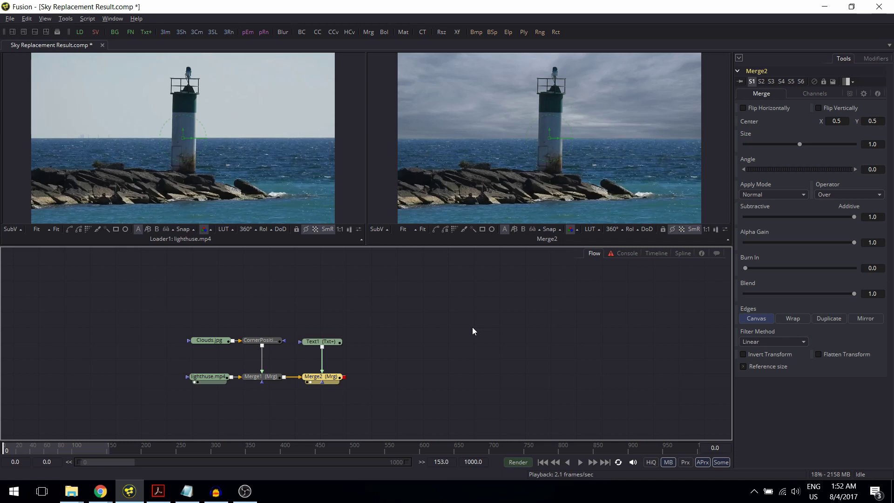
Enter the title text 'It's so simple!' in Text1
{"action": "left_click", "coordinate": [325, 342]}
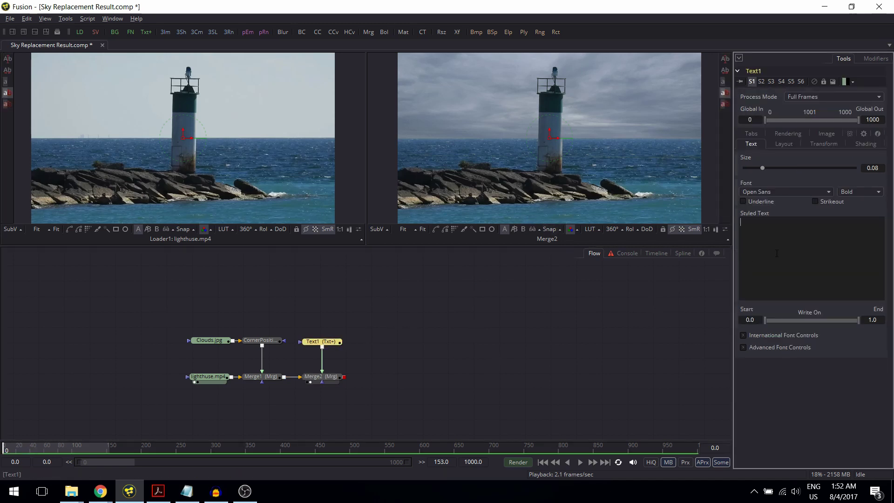
{"action": "left_click", "coordinate": [776, 253]}
{"action": "type", "text": "It's so s"}
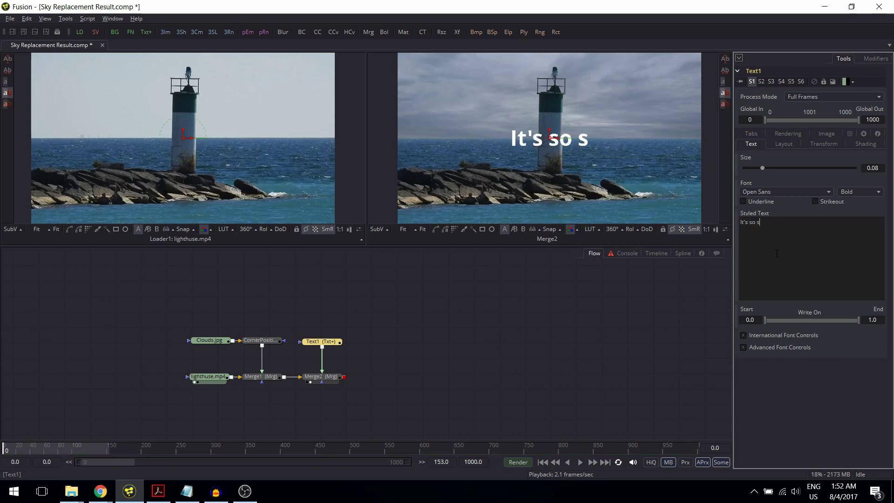
{"action": "type", "text": "imple!"}
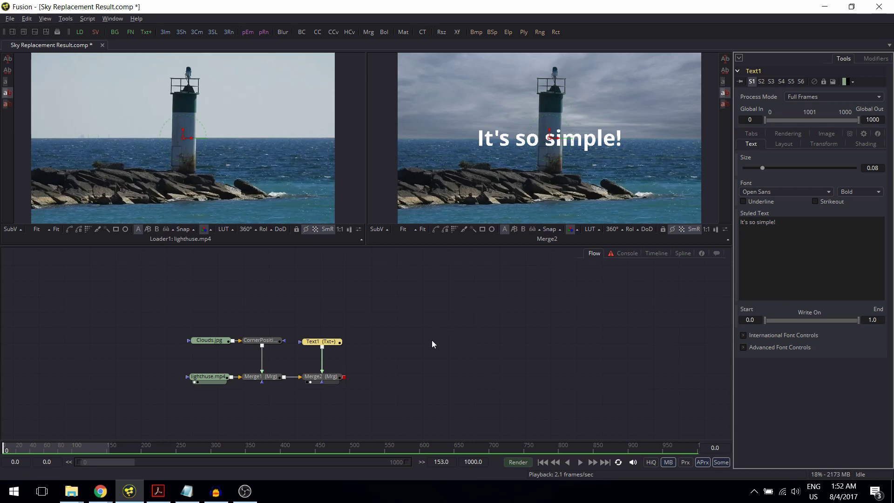
Preview fonts on the title and settle on Myanmar Text in Bold
{"action": "left_click", "coordinate": [828, 192]}
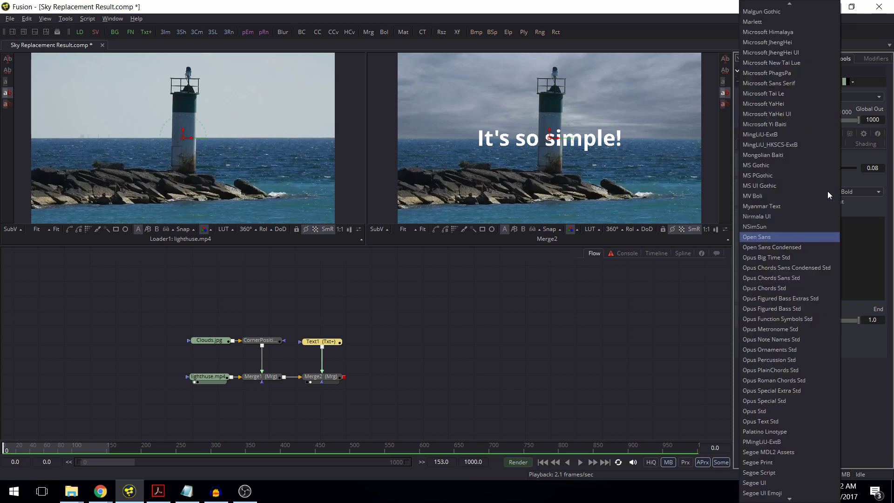
{"action": "left_click", "coordinate": [798, 247]}
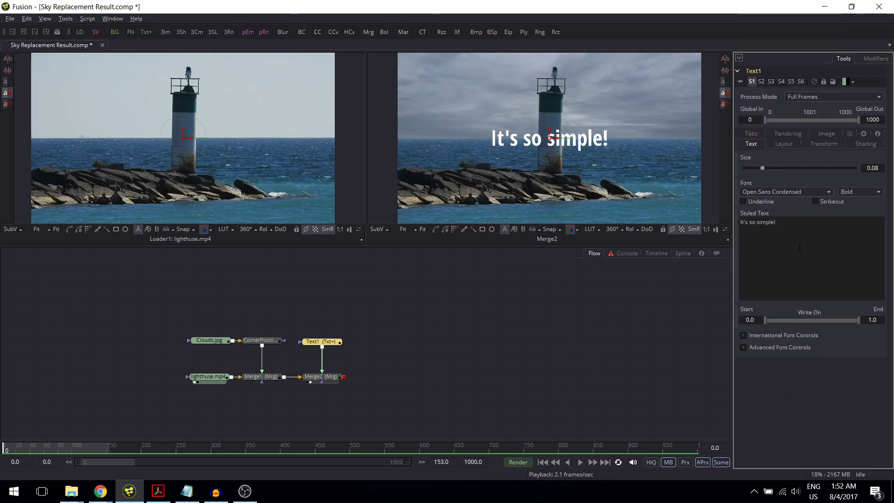
{"action": "key", "text": "Down"}
{"action": "key", "text": "Down"}
{"action": "key", "text": "Down"}
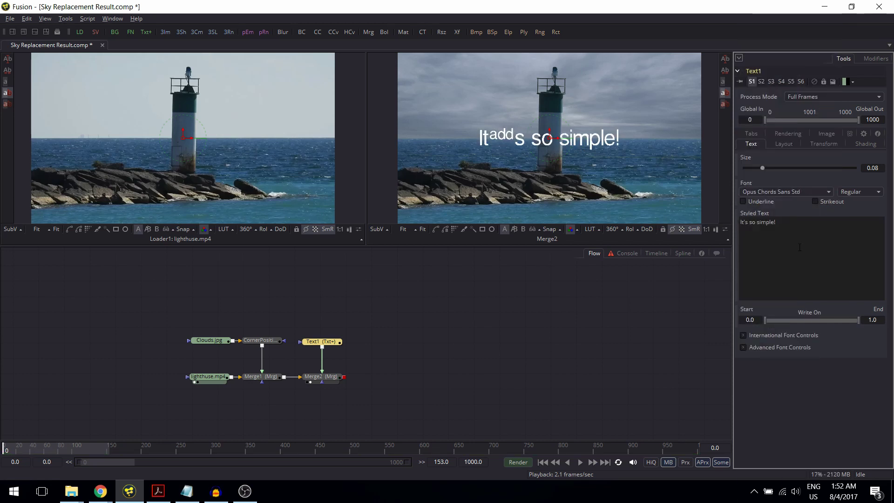
{"action": "key", "text": "Down"}
{"action": "key", "text": "Up"}
{"action": "key", "text": "Up"}
{"action": "key", "text": "Up"}
{"action": "key", "text": "Up"}
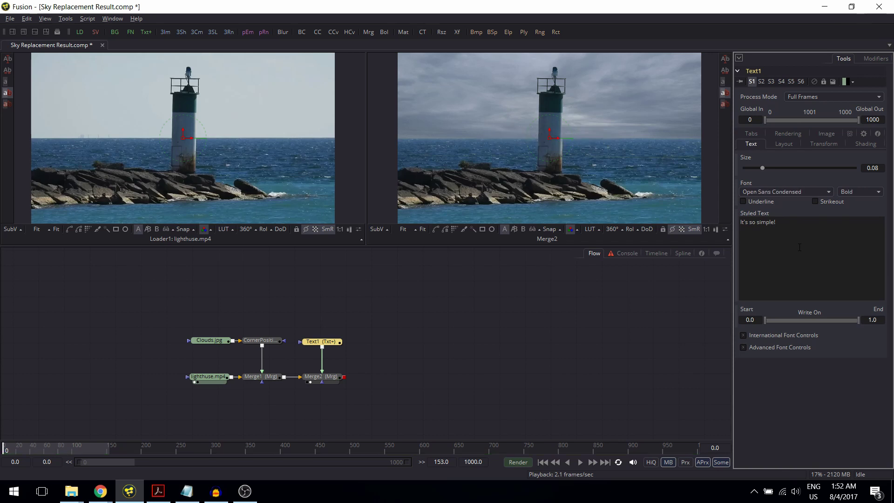
{"action": "key", "text": "Up"}
{"action": "key", "text": "Up"}
{"action": "key", "text": "Up"}
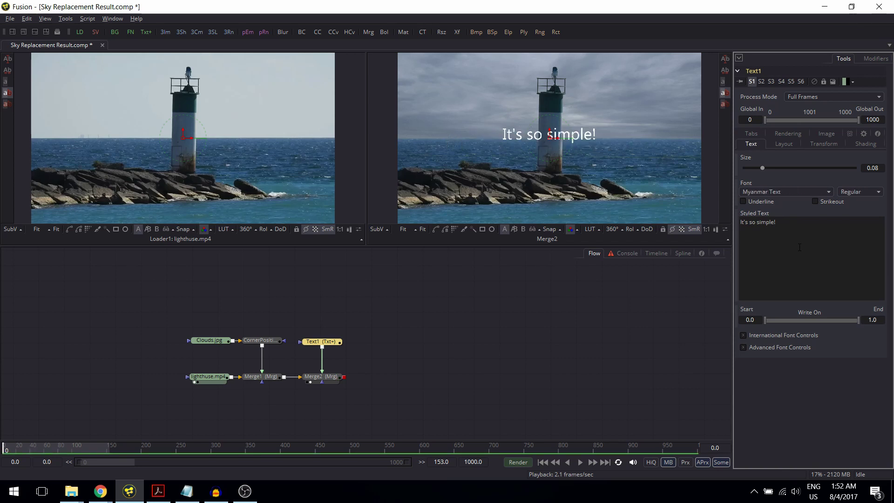
{"action": "key", "text": "Up"}
{"action": "key", "text": "Down"}
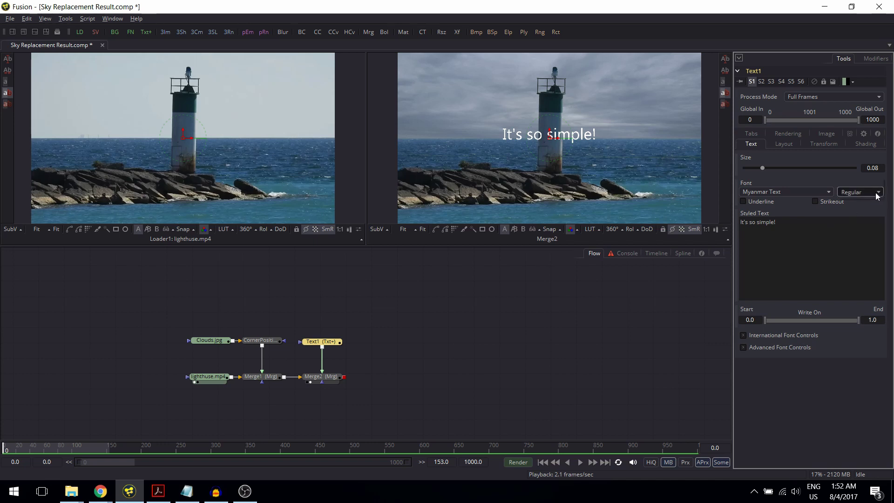
{"action": "scroll", "coordinate": [873, 191], "scroll_direction": "down", "scroll_amount": 1}
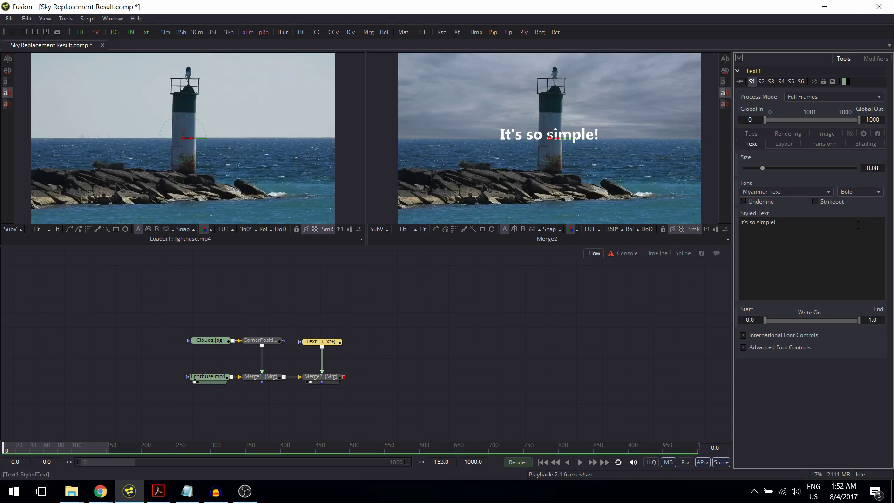
Colour the title fill dark slate blue (R 0.188, G 0.309, B 0.427) in Shading
{"action": "left_click", "coordinate": [868, 145]}
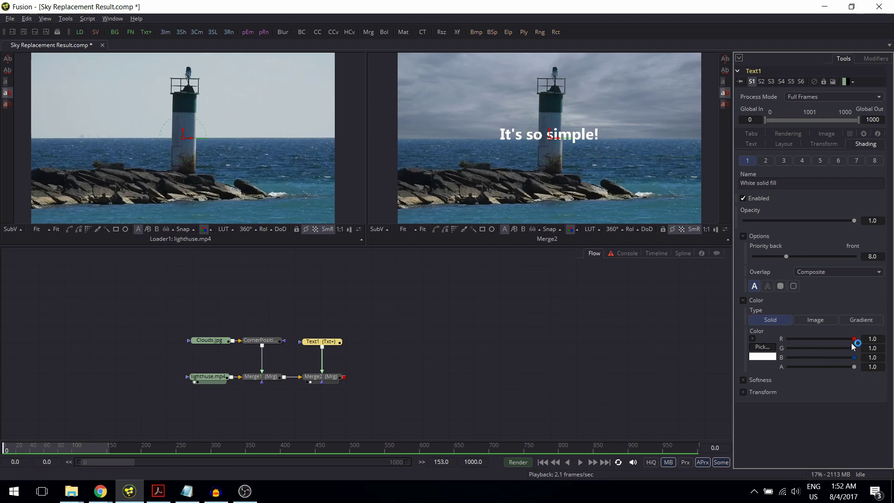
{"action": "mouse_move", "coordinate": [854, 339]}
{"action": "left_mouse_down"}
{"action": "mouse_move", "coordinate": [834, 339]}
{"action": "mouse_move", "coordinate": [854, 339]}
{"action": "left_mouse_up"}
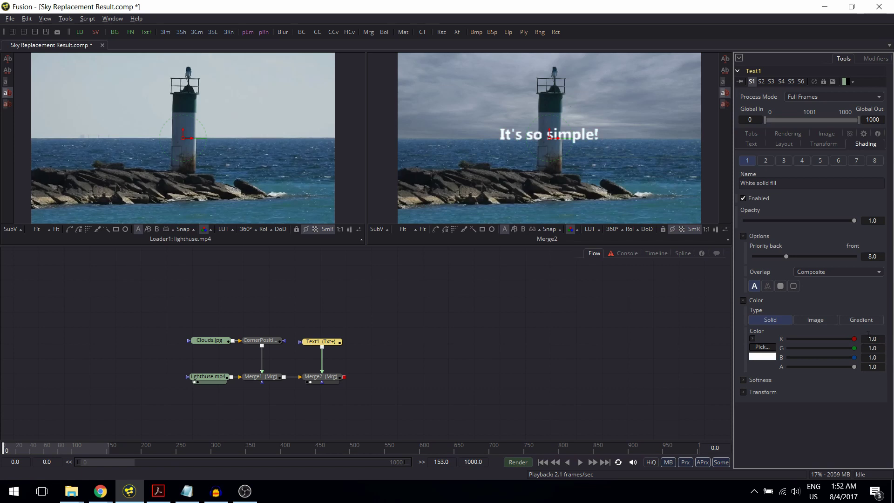
{"action": "left_click", "coordinate": [752, 338]}
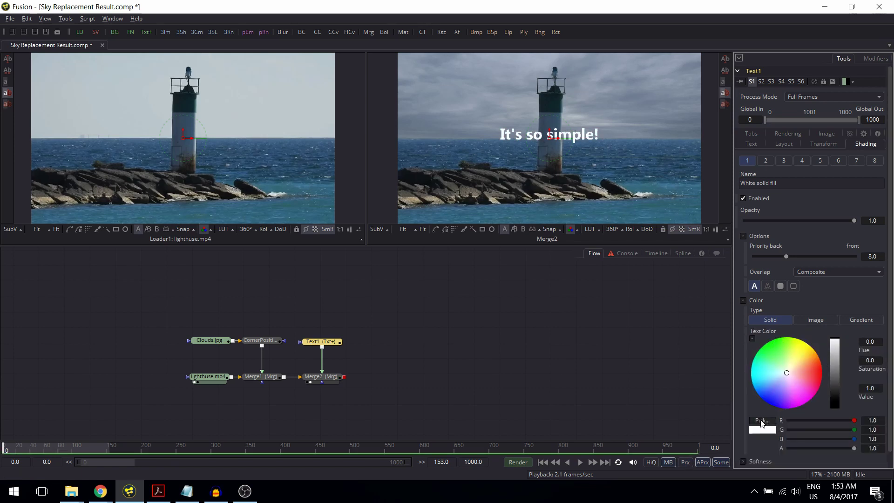
{"action": "left_click", "coordinate": [796, 380]}
{"action": "left_click_drag", "start_coordinate": [796, 380], "coordinate": [785, 354]}
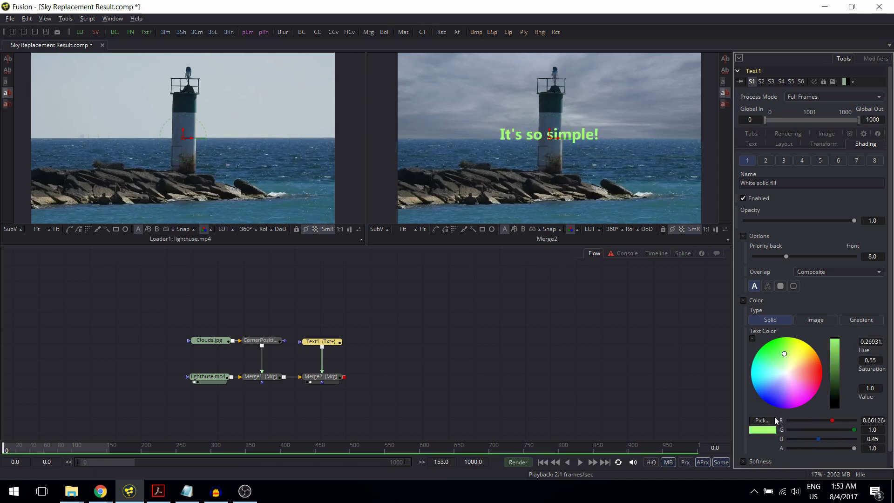
{"action": "left_click_drag", "start_coordinate": [765, 423], "coordinate": [650, 158]}
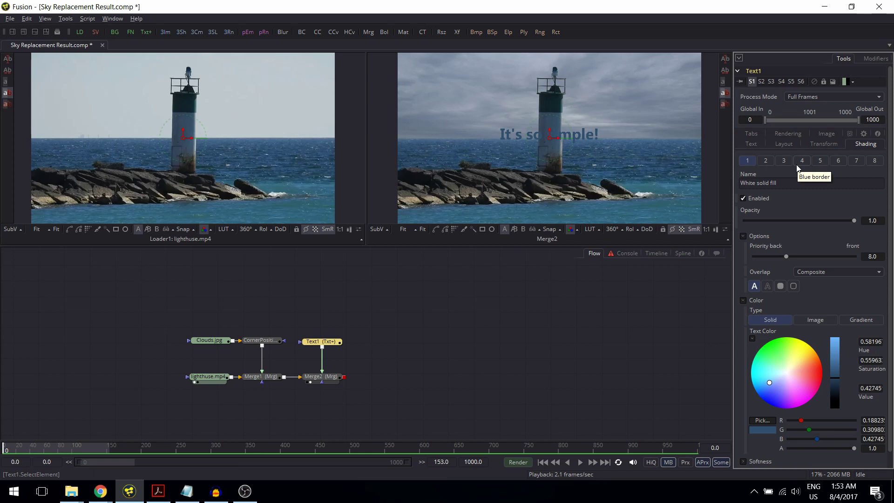
Enable shading element 2 as a Text outline, coloured black with thickness 0.0112
{"action": "left_click", "coordinate": [762, 165]}
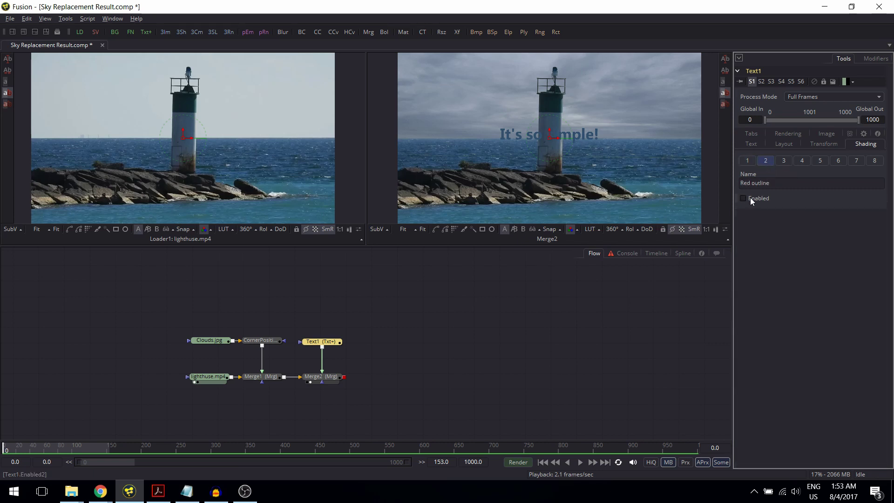
{"action": "left_click", "coordinate": [744, 198]}
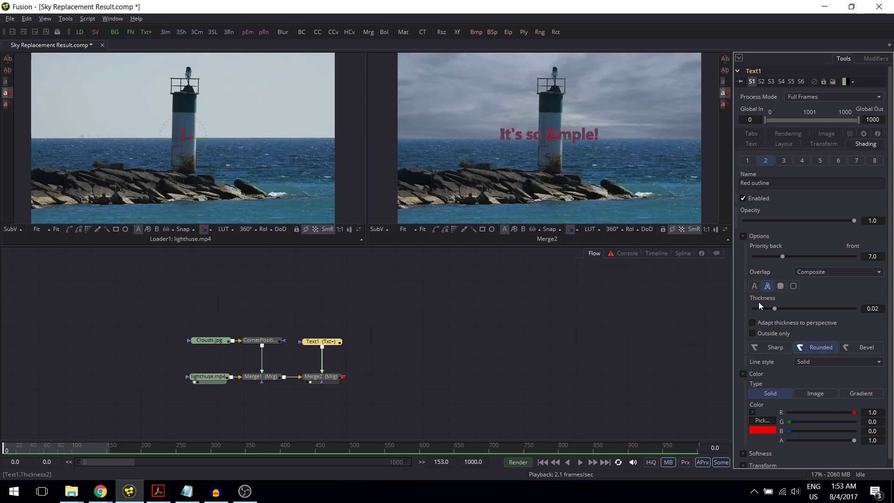
{"action": "left_click", "coordinate": [780, 288]}
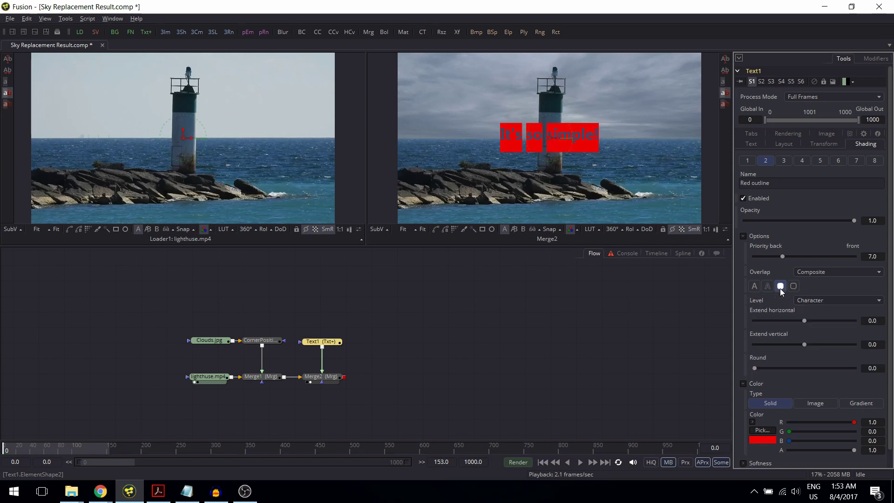
{"action": "left_click", "coordinate": [795, 288]}
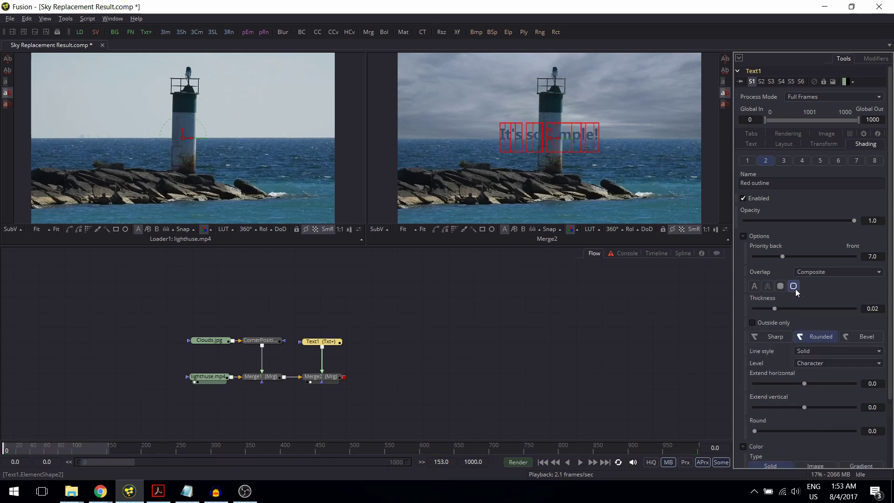
{"action": "left_click", "coordinate": [768, 287]}
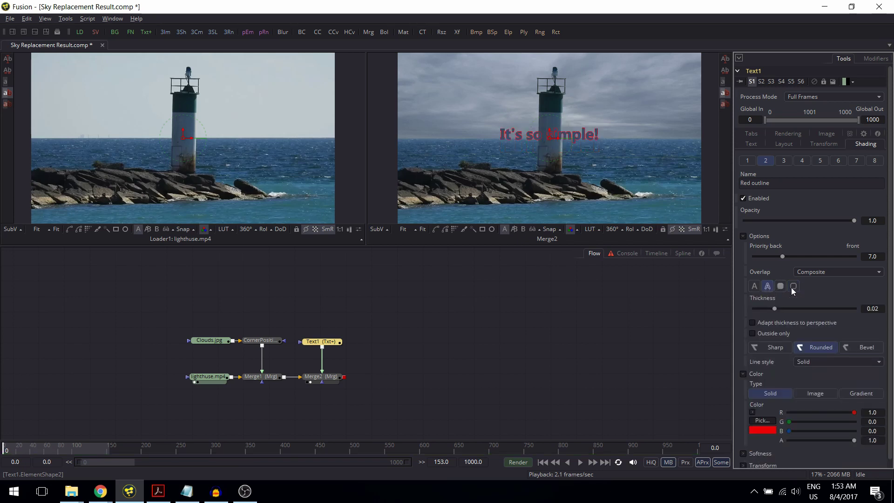
{"action": "scroll", "coordinate": [855, 319], "scroll_direction": "down", "scroll_amount": 1}
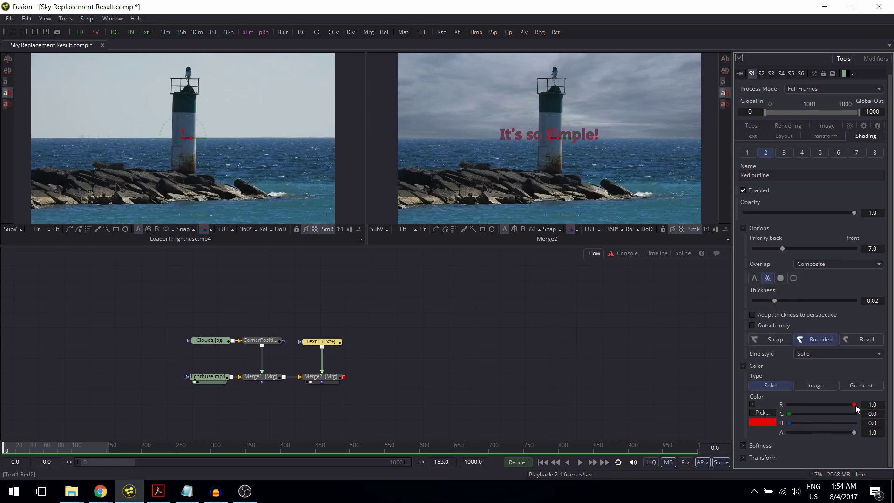
{"action": "left_click_drag", "start_coordinate": [855, 405], "coordinate": [790, 404]}
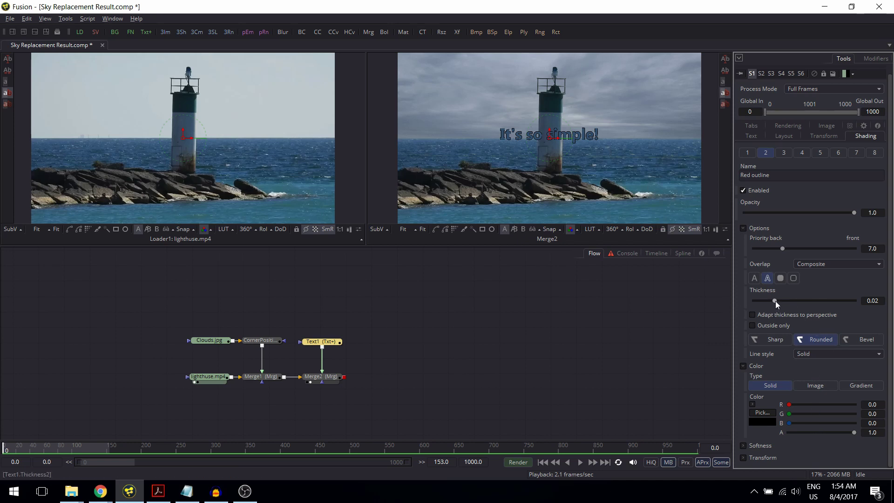
{"action": "left_click_drag", "start_coordinate": [776, 301], "coordinate": [767, 300]}
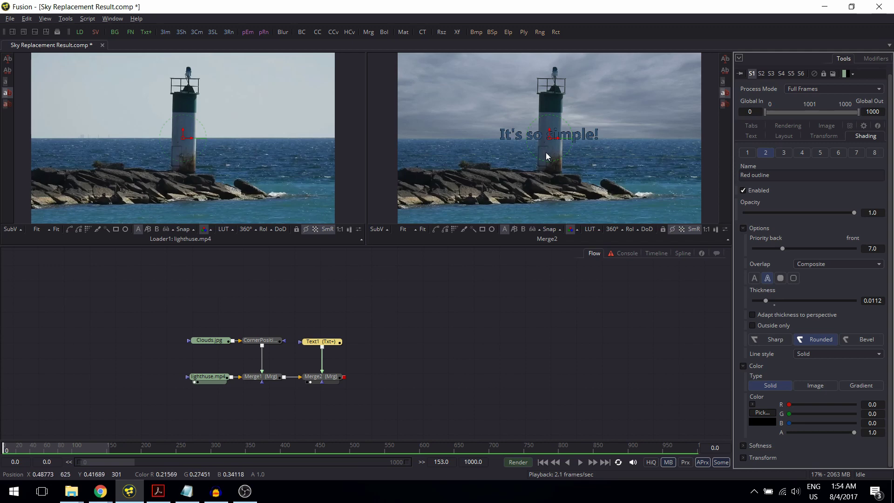
Attach a Rectangle1 mask to Text1 and place its node above Text1
{"action": "scroll", "coordinate": [567, 135], "scroll_direction": "up", "scroll_amount": 2}
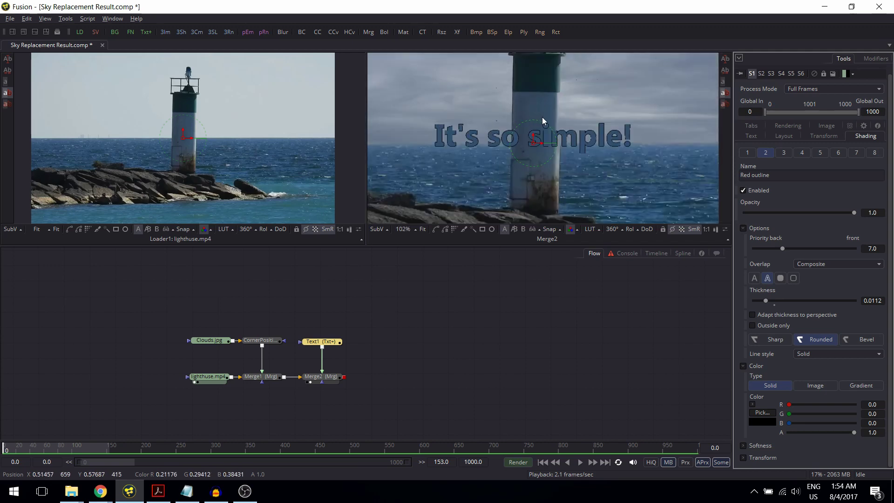
{"action": "scroll", "coordinate": [543, 120], "scroll_direction": "down", "scroll_amount": 1}
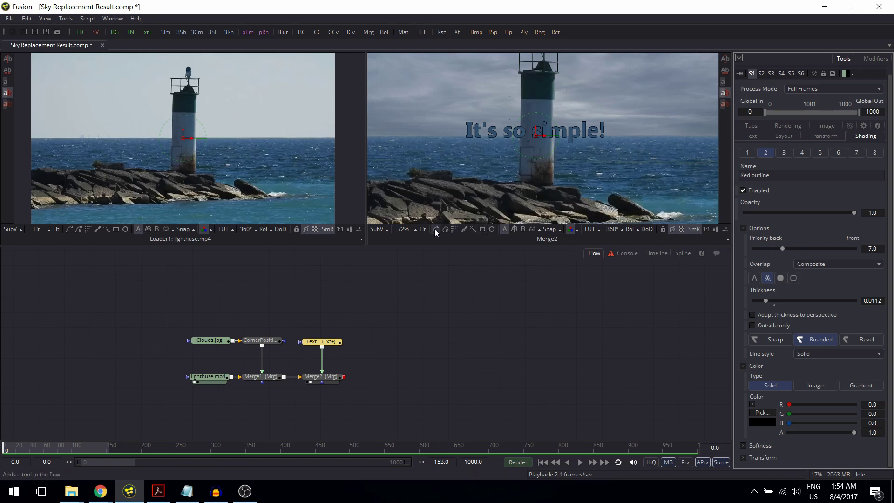
{"action": "left_click", "coordinate": [483, 230]}
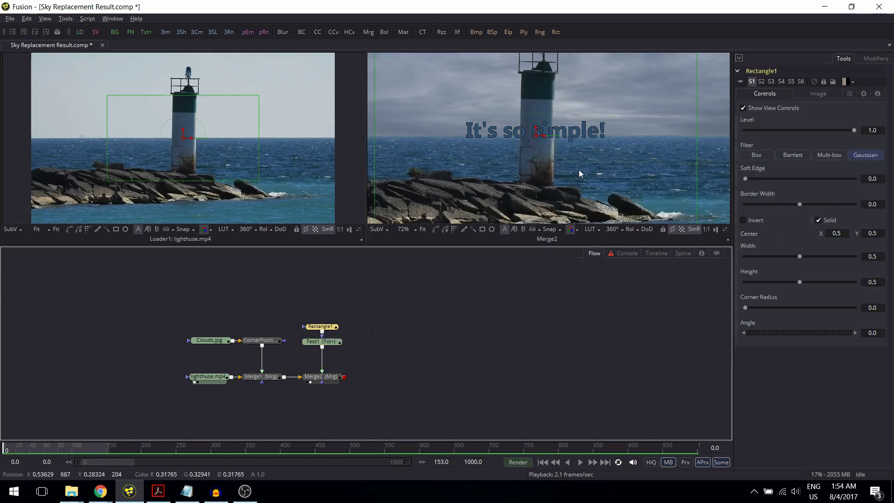
{"action": "key", "text": "ctrl+f"}
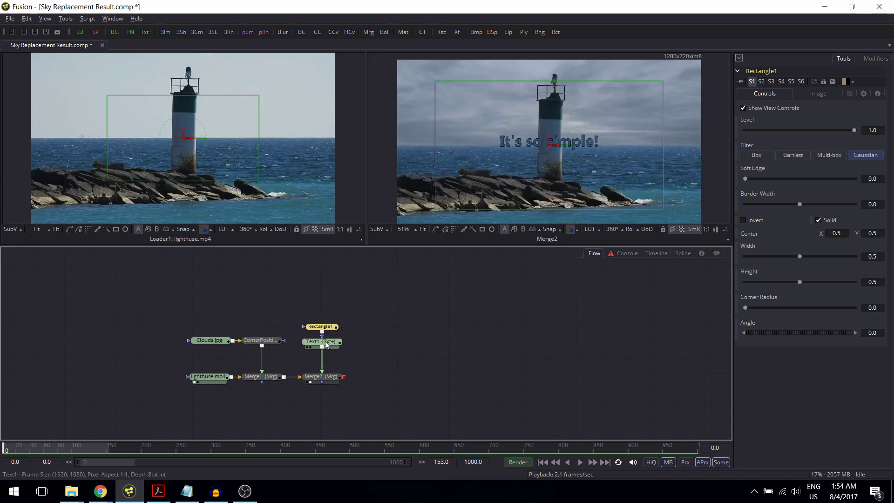
{"action": "left_click_drag", "start_coordinate": [331, 329], "coordinate": [337, 307]}
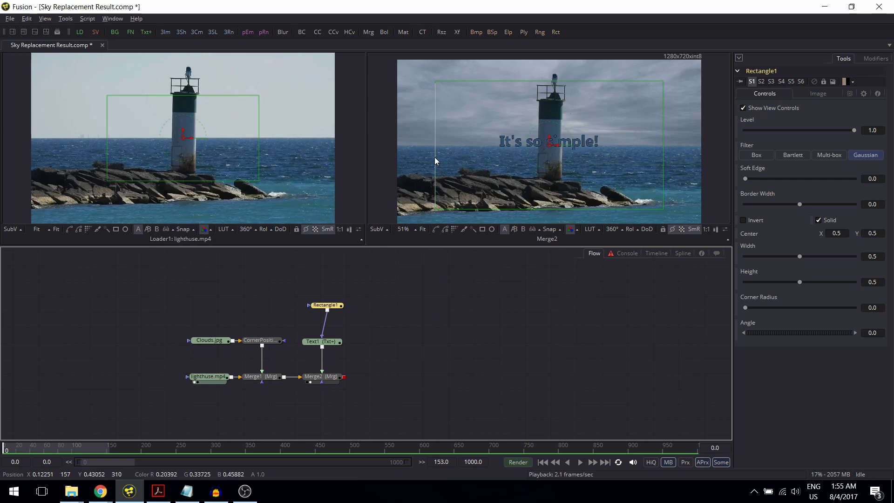
Fit the rectangle over the lighthouse tower and invert it so the title hides behind
{"action": "left_click_drag", "start_coordinate": [434, 158], "coordinate": [542, 149]}
{"action": "scroll", "coordinate": [541, 149], "scroll_direction": "up", "scroll_amount": 2}
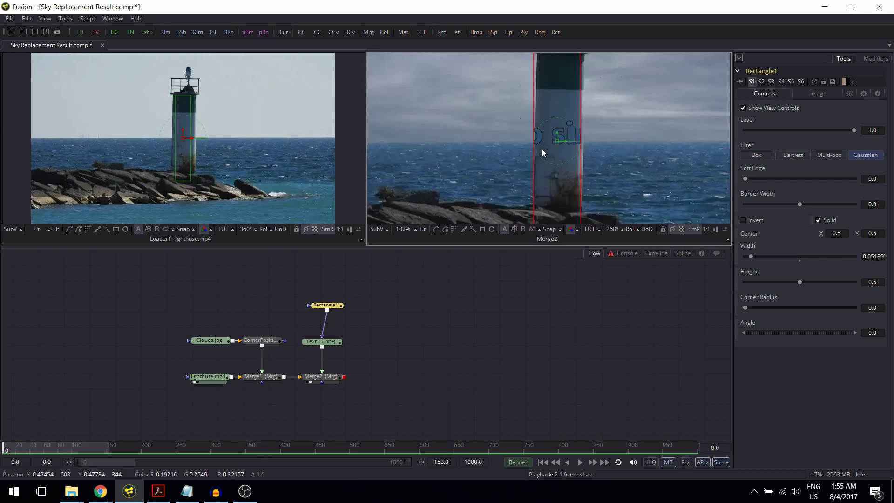
{"action": "scroll", "coordinate": [541, 149], "scroll_direction": "up", "scroll_amount": 1}
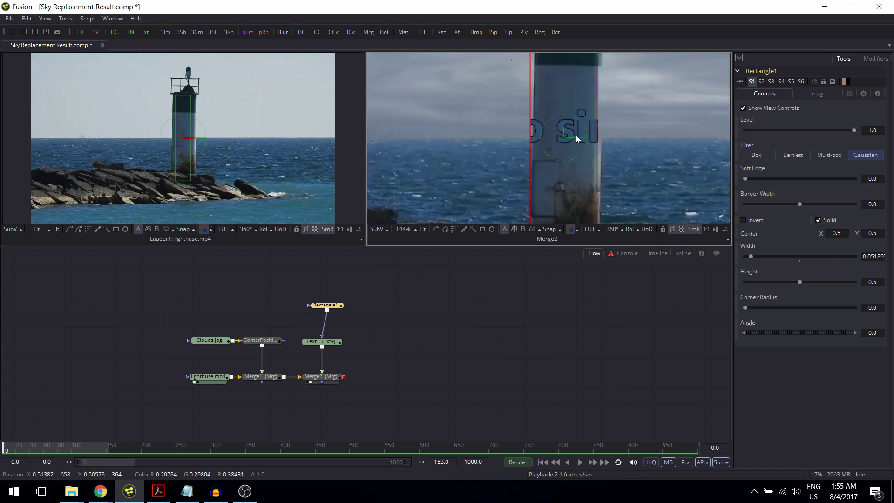
{"action": "left_click_drag", "start_coordinate": [596, 135], "coordinate": [574, 141]}
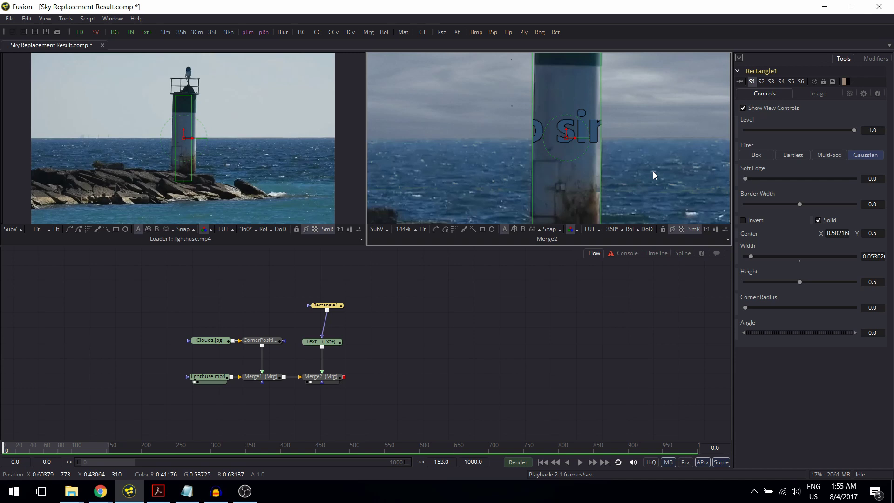
{"action": "scroll", "coordinate": [630, 157], "scroll_direction": "down", "scroll_amount": 1}
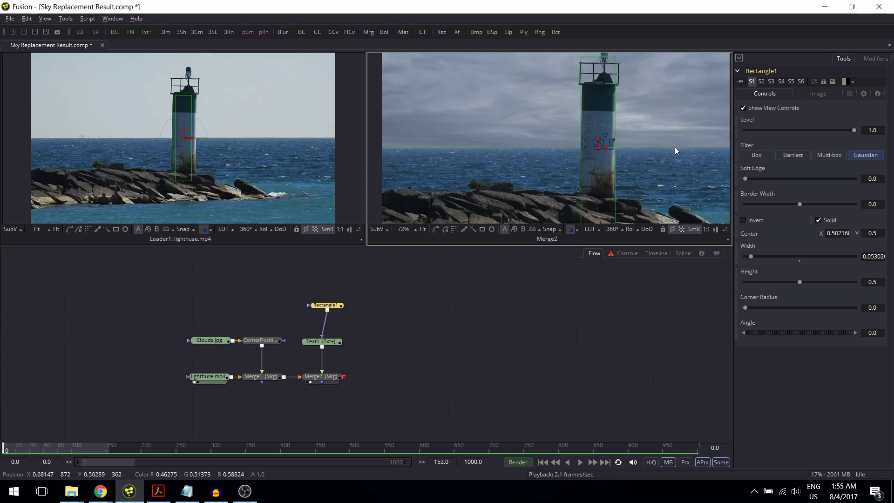
{"action": "left_click", "coordinate": [746, 221]}
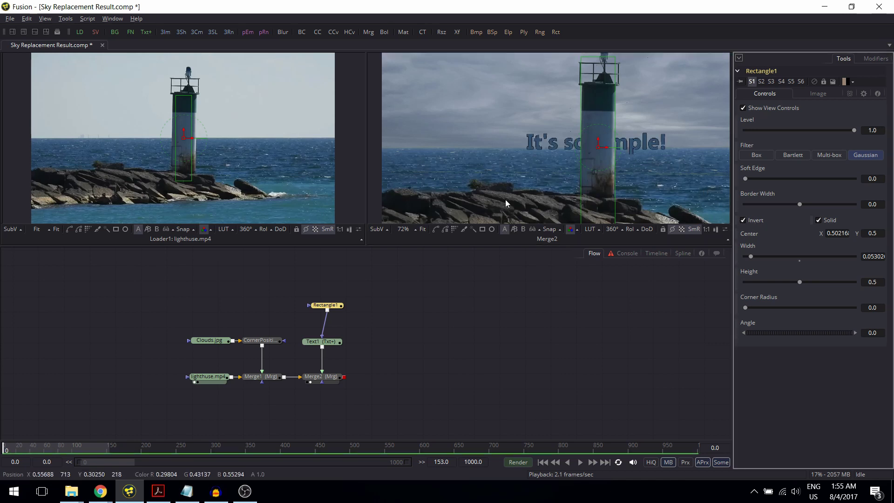
{"action": "left_click", "coordinate": [423, 229]}
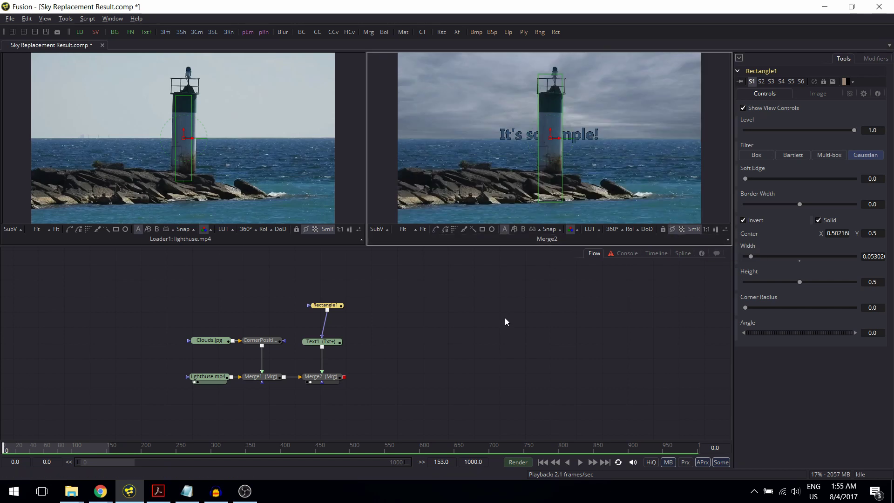
Move the title past the frame's left edge and zoom the viewer out to 36%
{"action": "left_click", "coordinate": [306, 342]}
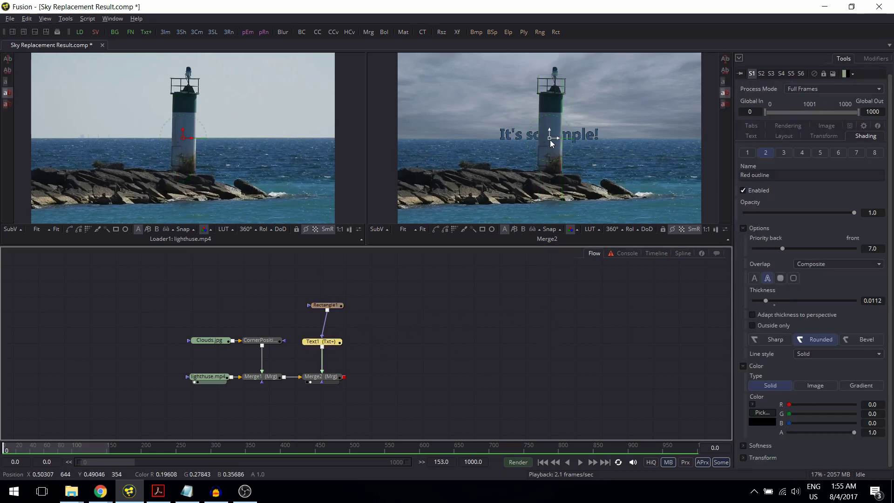
{"action": "left_click_drag", "start_coordinate": [551, 139], "coordinate": [528, 139]}
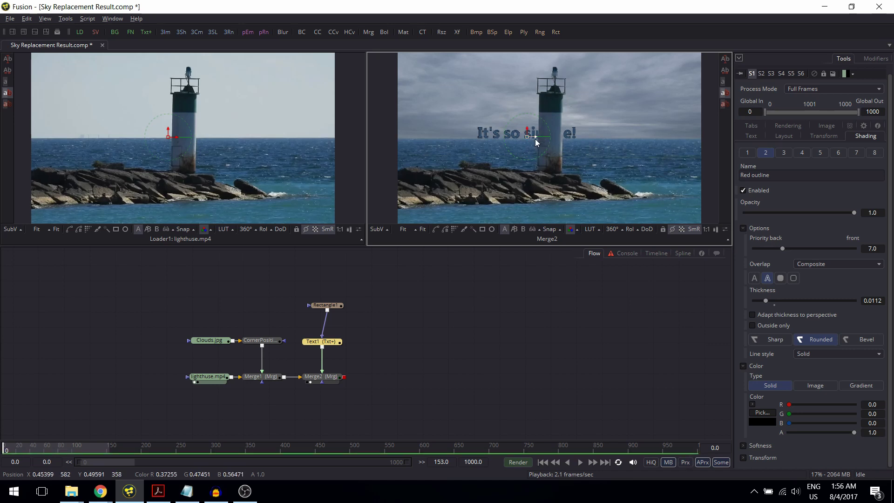
{"action": "left_click_drag", "start_coordinate": [535, 138], "coordinate": [355, 190]}
{"action": "scroll", "coordinate": [407, 161], "scroll_direction": "down", "scroll_amount": 1}
{"action": "scroll", "coordinate": [406, 161], "scroll_direction": "down", "scroll_amount": 1}
{"action": "scroll", "coordinate": [407, 161], "scroll_direction": "up", "scroll_amount": 1}
{"action": "left_click_drag", "start_coordinate": [414, 161], "coordinate": [485, 158]}
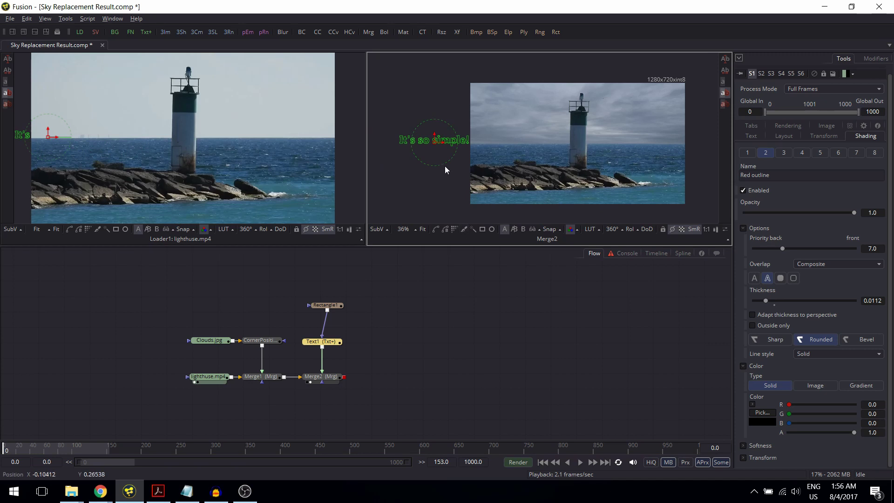
Browse Text1's inspector pages, including layout and rendering settings
{"action": "left_click", "coordinate": [781, 138]}
{"action": "left_click", "coordinate": [755, 136]}
{"action": "left_click", "coordinate": [759, 124]}
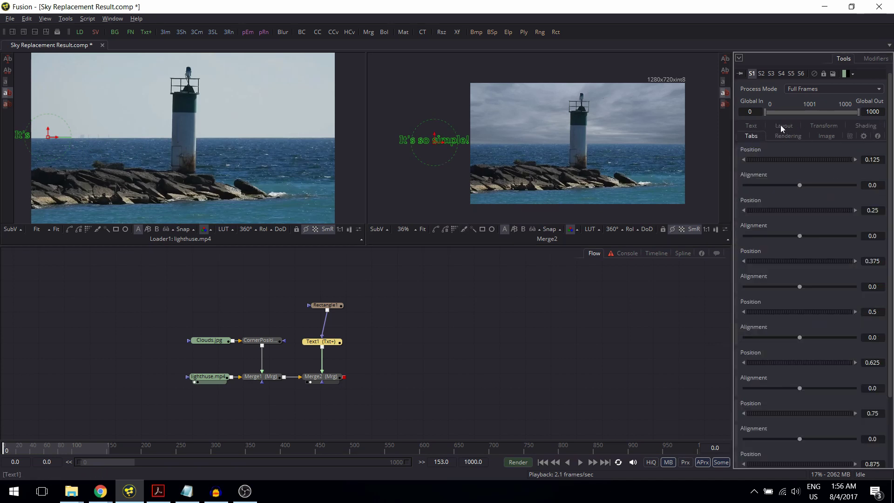
{"action": "left_click", "coordinate": [781, 125]}
{"action": "left_click", "coordinate": [760, 126]}
{"action": "left_click", "coordinate": [786, 135]}
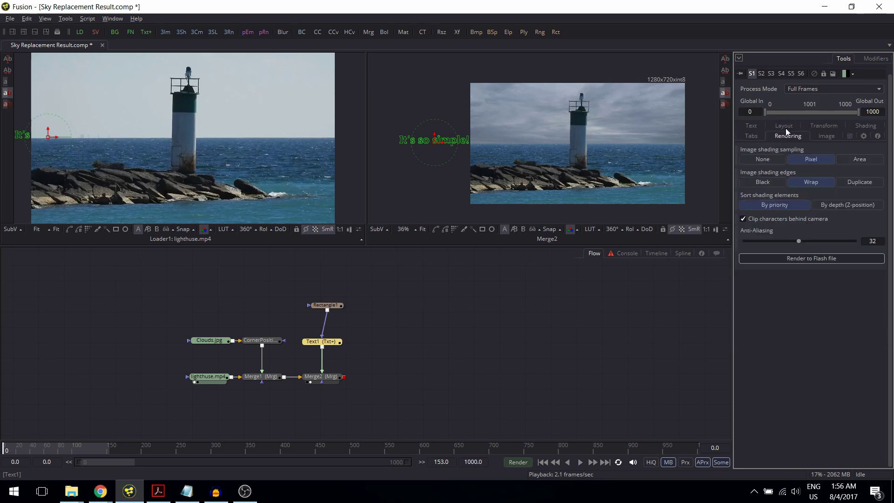
Animate Text1's Center and place the title past the right edge at frame 150
{"action": "right_click", "coordinate": [435, 143]}
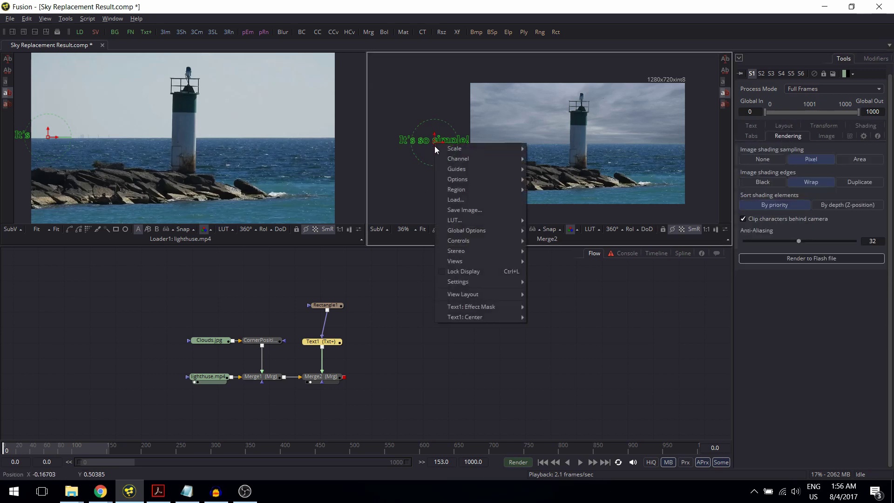
{"action": "mouse_move", "coordinate": [450, 317]}
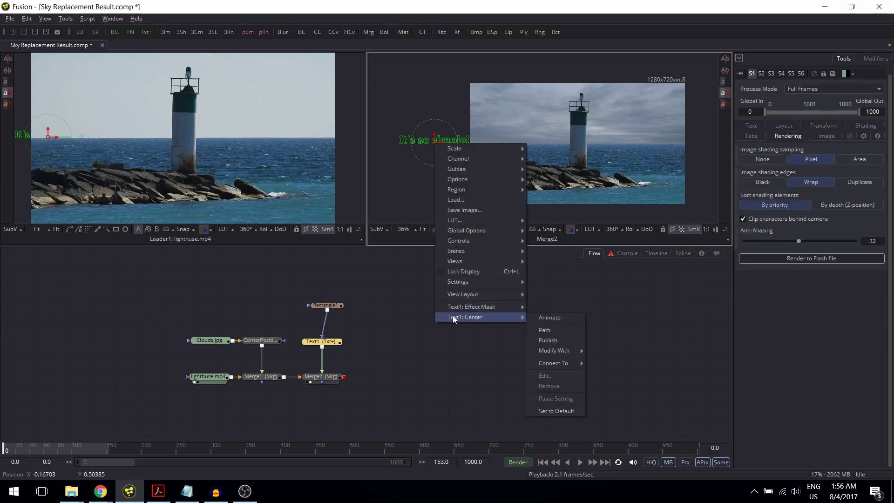
{"action": "left_click", "coordinate": [563, 318]}
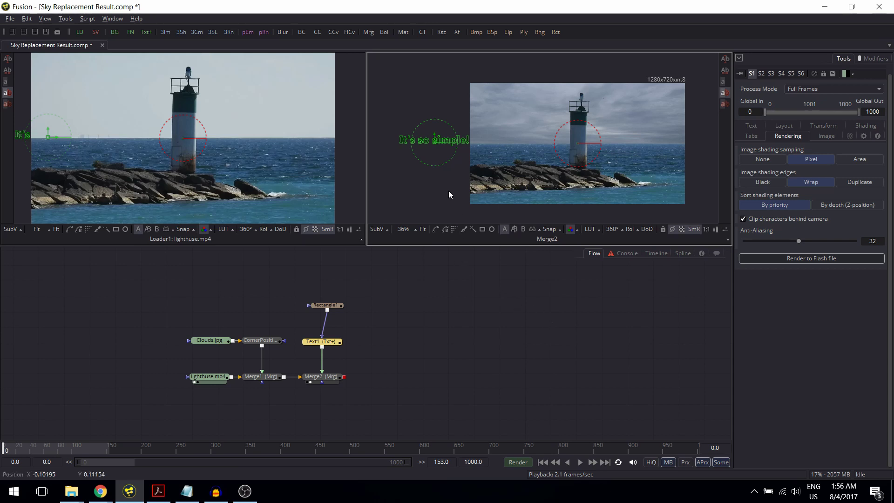
{"action": "left_click", "coordinate": [17, 452]}
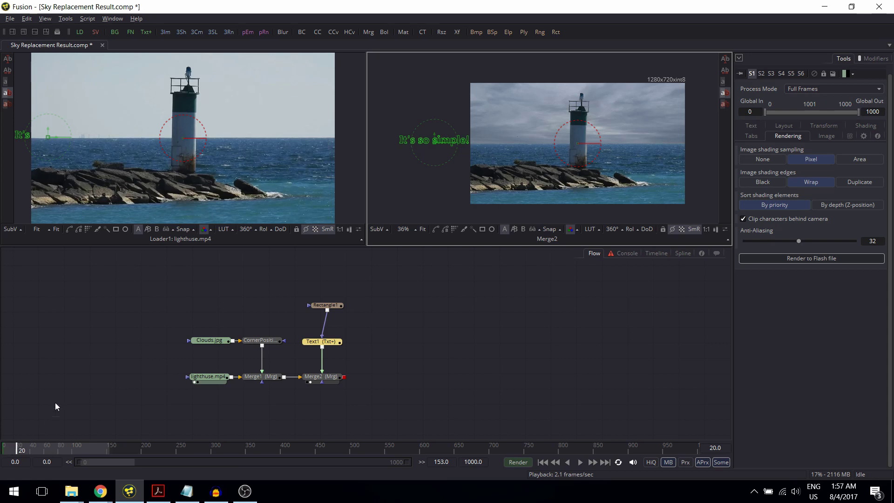
{"action": "left_click", "coordinate": [107, 447]}
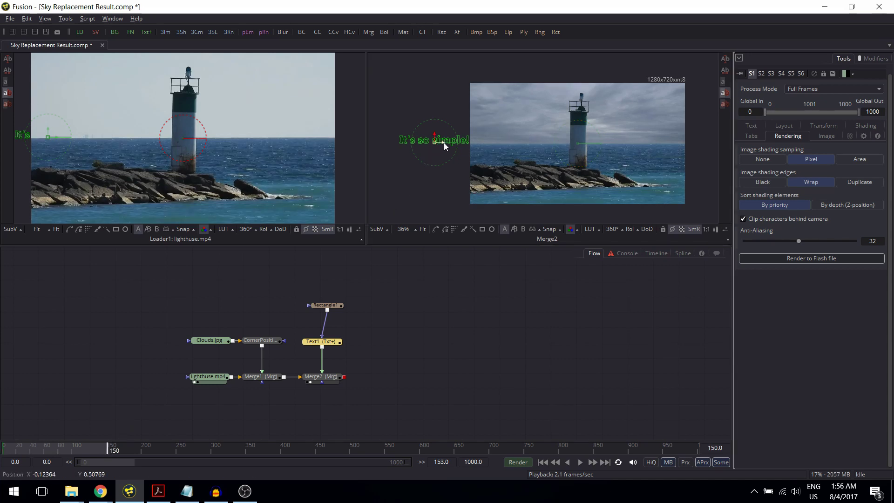
{"action": "left_click_drag", "start_coordinate": [444, 143], "coordinate": [720, 143]}
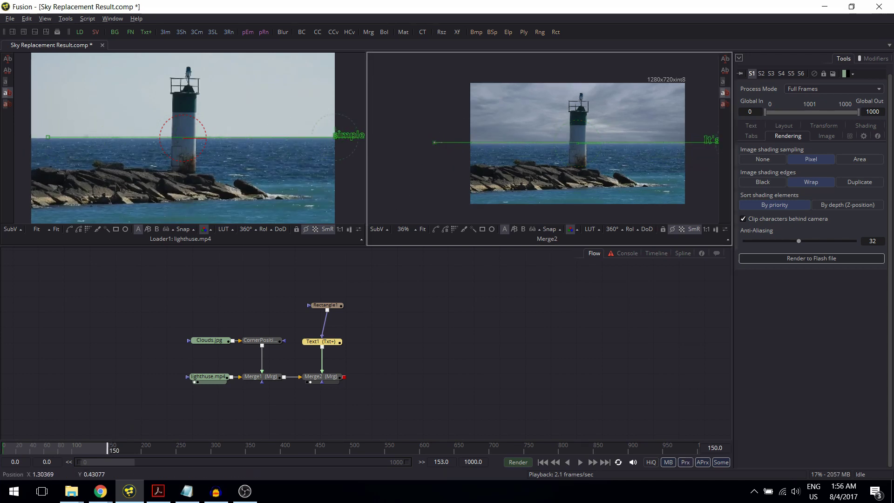
Check the title's position at frames 109 and 46 as it passes the lighthouse
{"action": "left_click", "coordinate": [79, 448]}
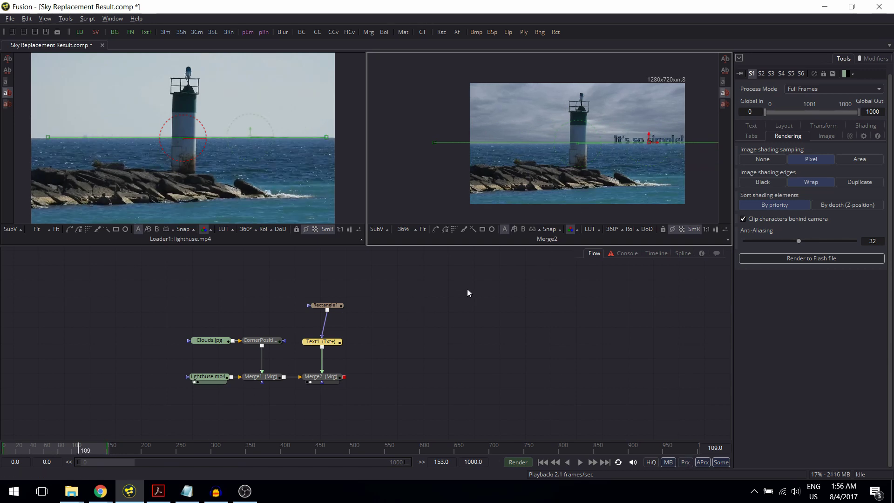
{"action": "key", "text": "ctrl+f"}
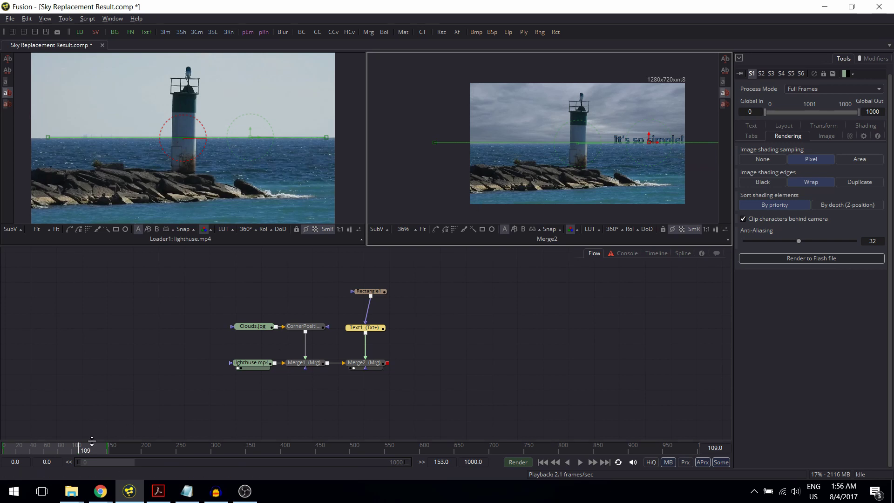
{"action": "left_click", "coordinate": [36, 449]}
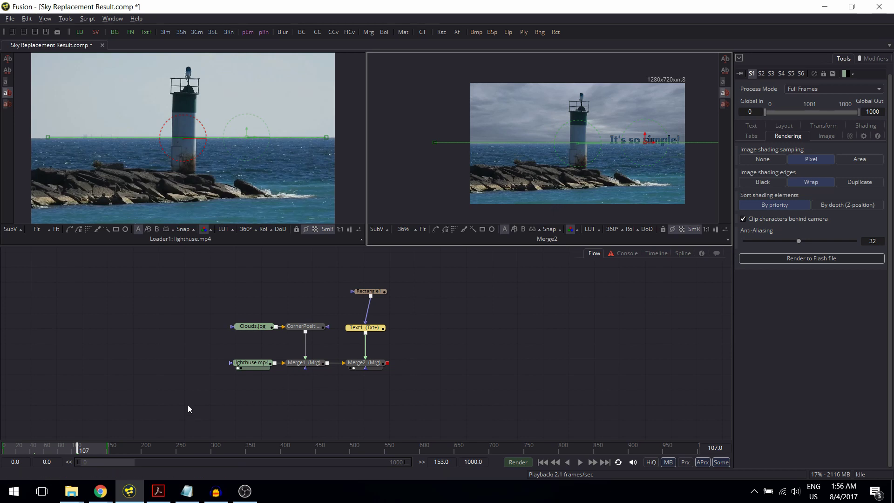
Save the comp as Title Result.comp with File > Save As
{"action": "left_click", "coordinate": [10, 19]}
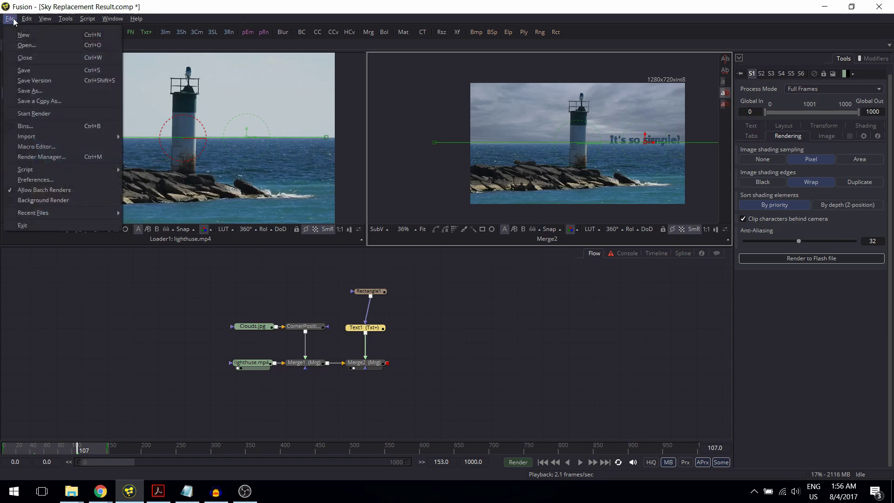
{"action": "left_click", "coordinate": [34, 92]}
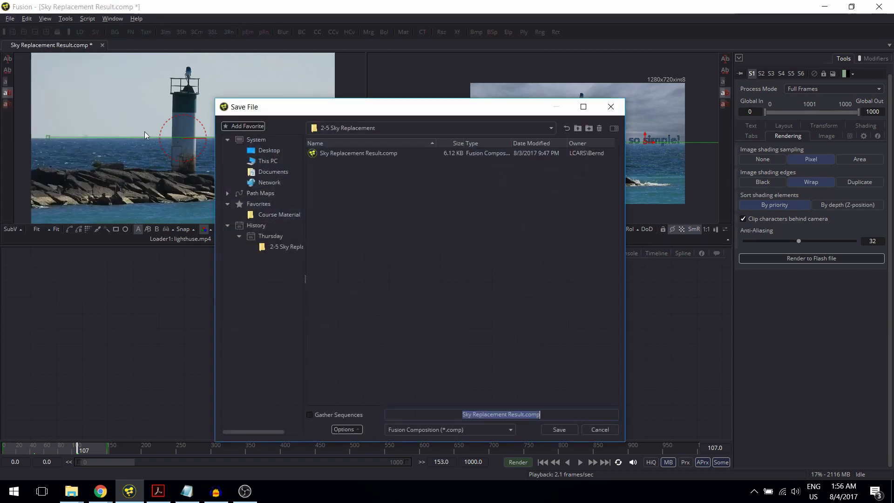
{"action": "left_click", "coordinate": [525, 414]}
{"action": "left_click_drag", "start_coordinate": [525, 414], "coordinate": [412, 406]}
{"action": "key", "text": "BackSpace"}
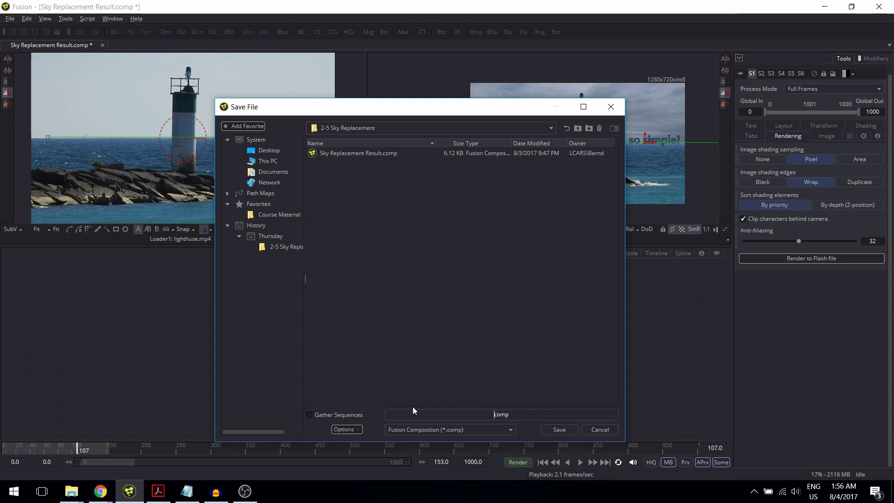
{"action": "type", "text": "Title Result."}
{"action": "key", "text": "Return"}
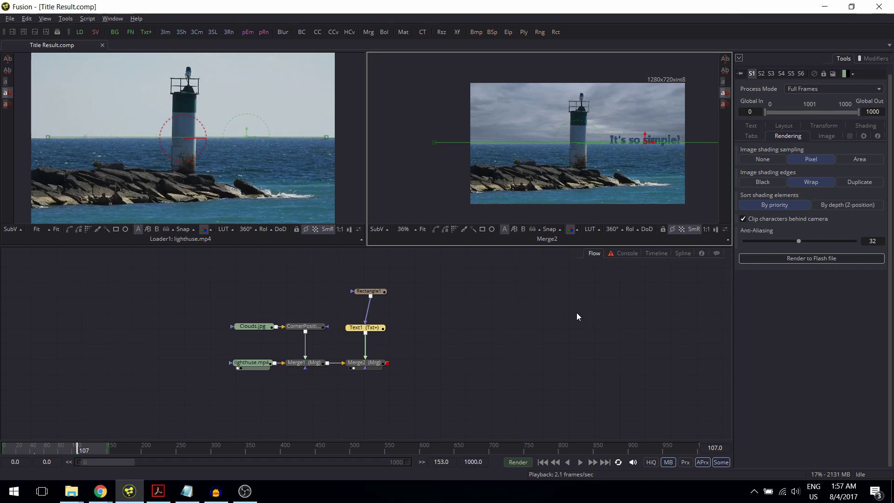
Maximize and fit the Merge2 viewer, then play the sliding title animation
{"action": "left_click", "coordinate": [563, 328]}
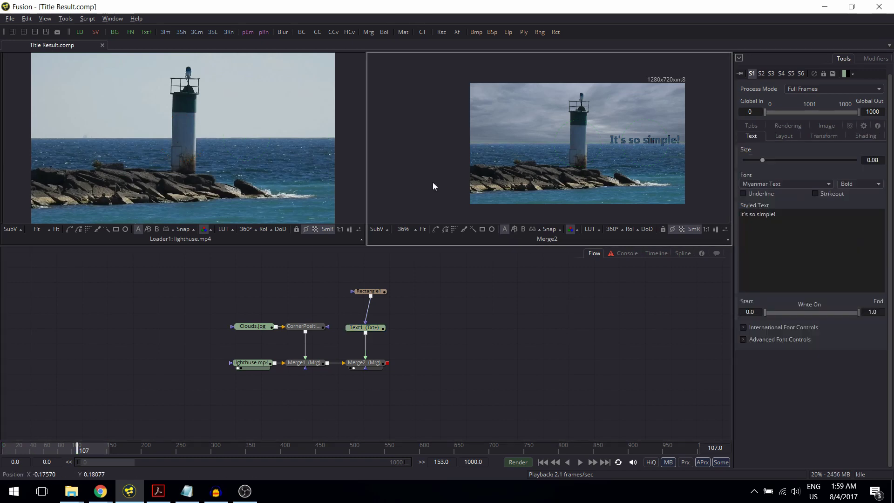
{"action": "key", "text": "F4"}
{"action": "key", "text": "ctrl+f"}
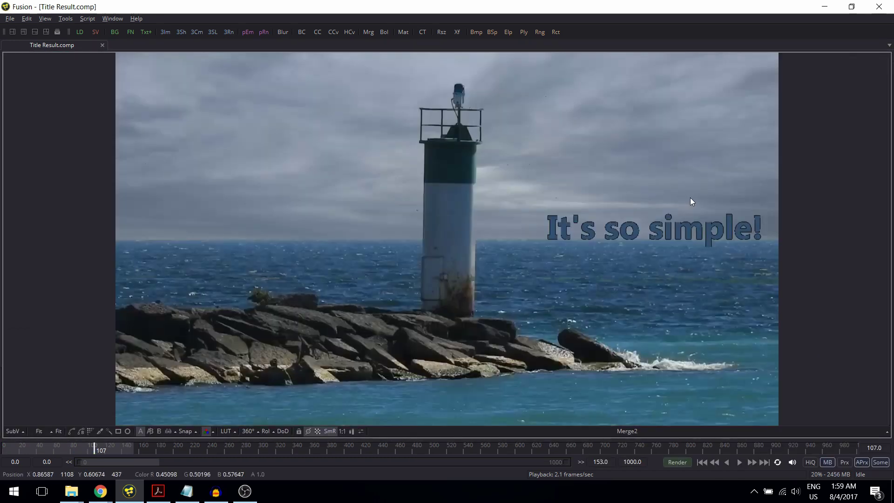
{"action": "left_click", "coordinate": [739, 462]}
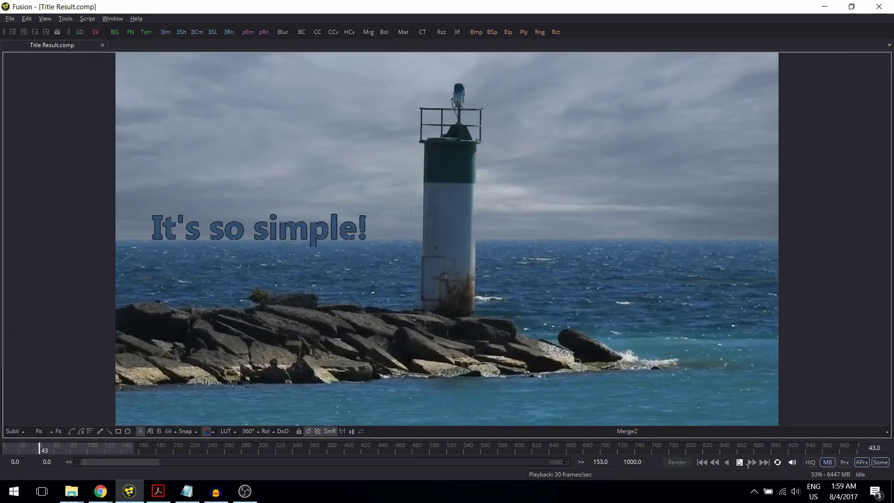